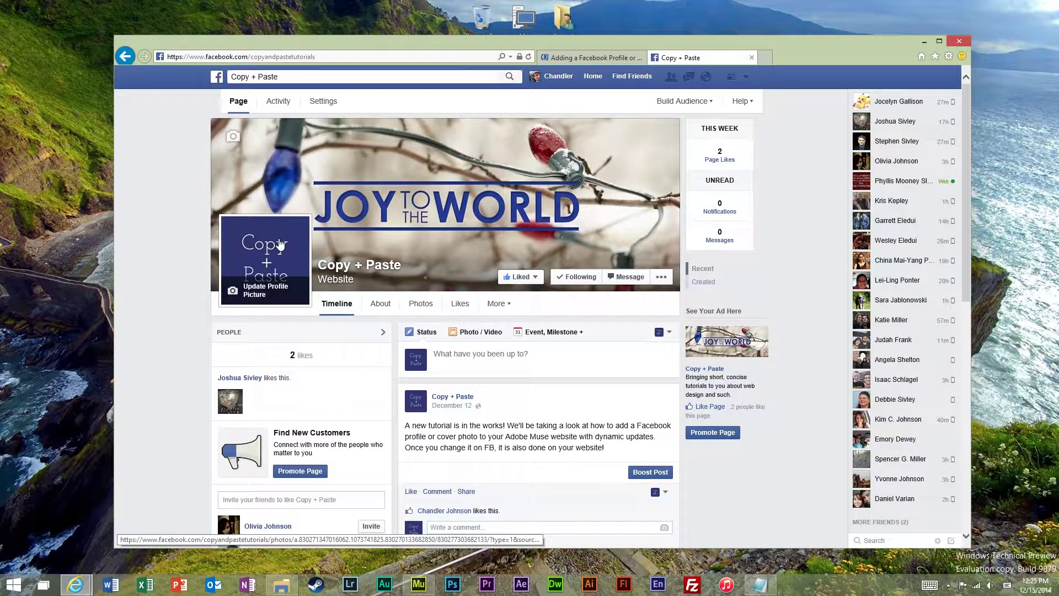
- Browse the tutorial's Examples, open the linked Facebook profile, go back, then return to Muse
left_click(585, 58)
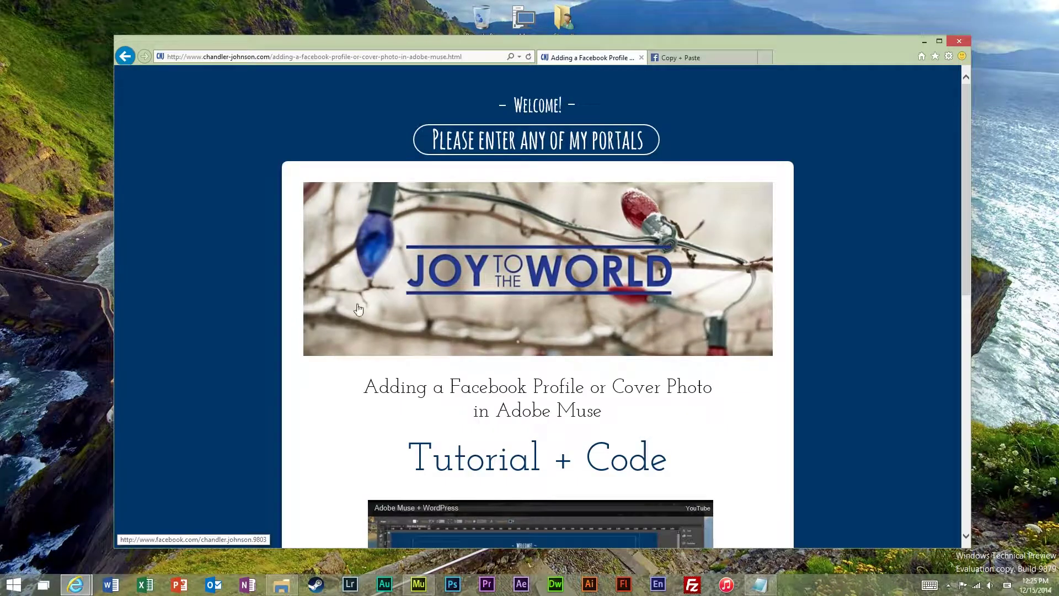
scroll(380, 315, "down", 10)
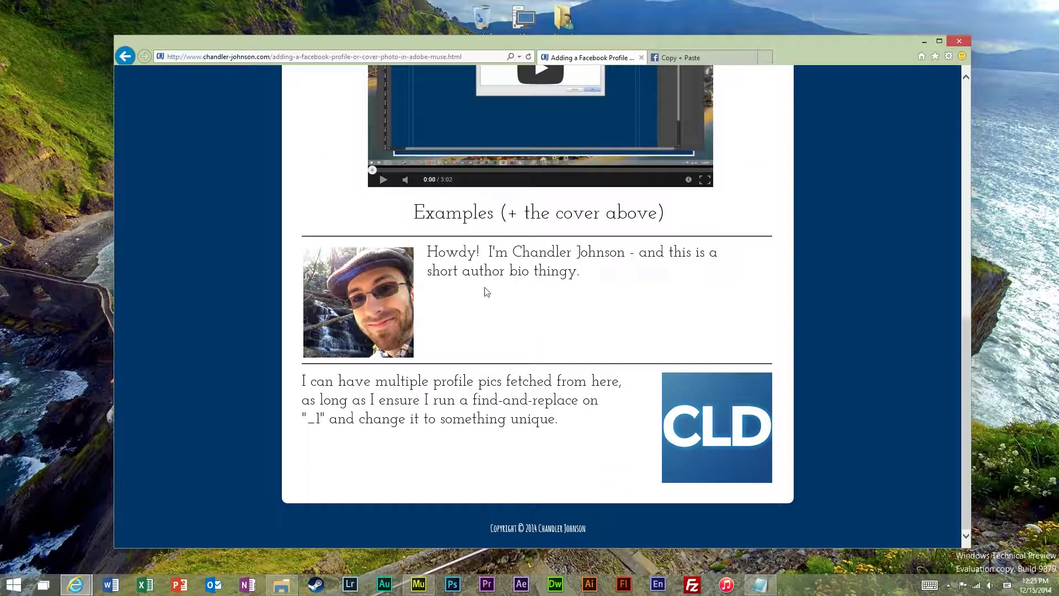
left_click(351, 319)
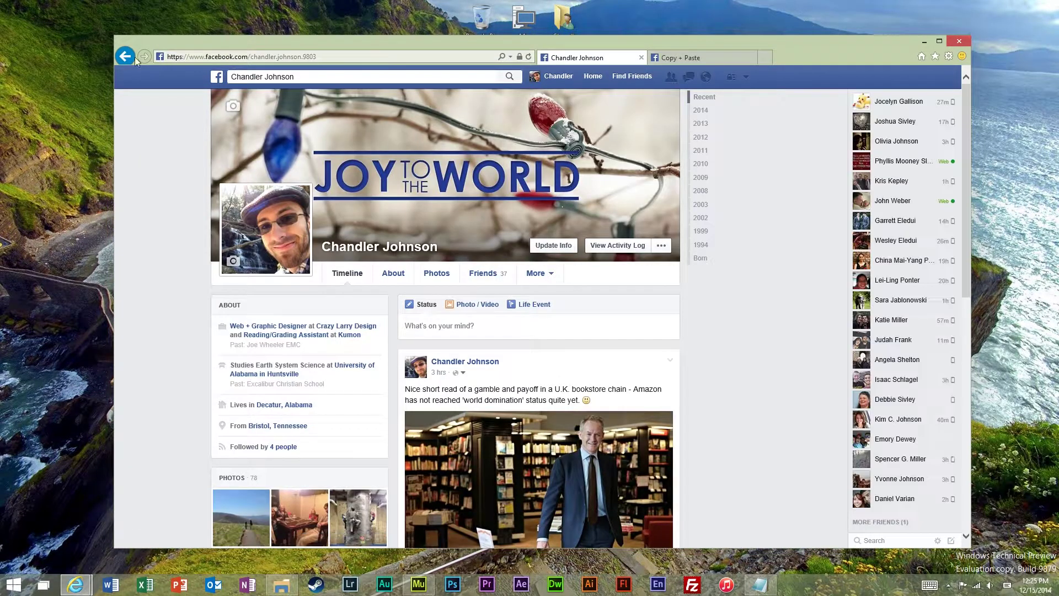
left_click(126, 56)
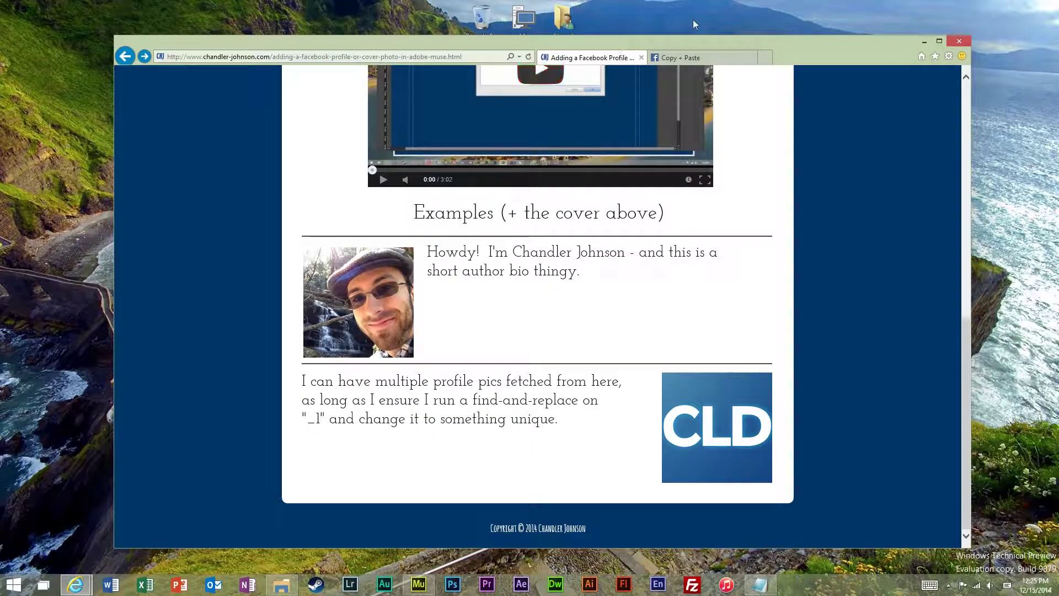
left_click(427, 583)
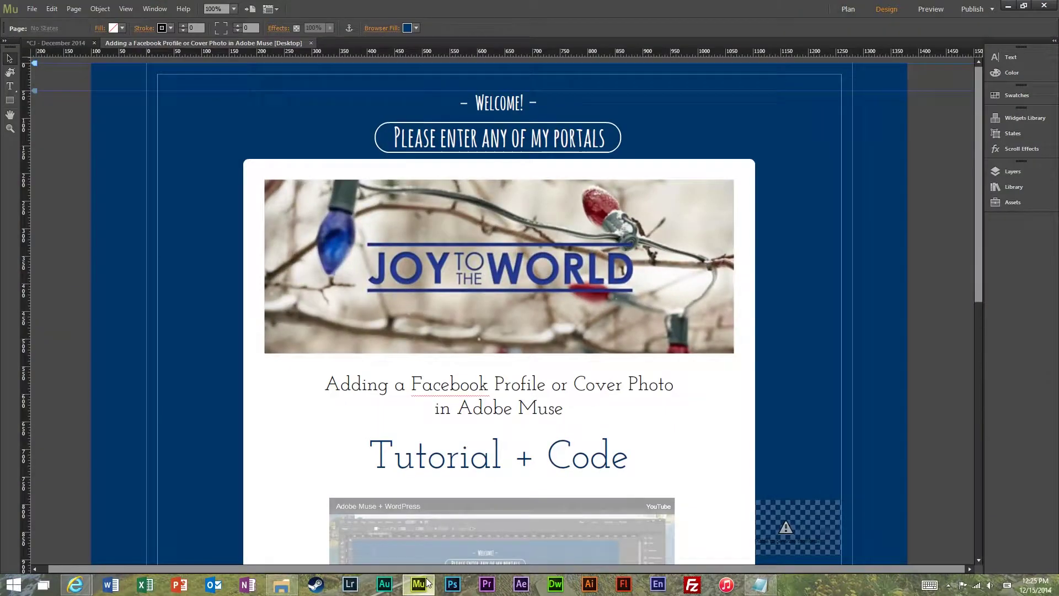
- Select the white page rectangle and insert an HTML element via Object > Insert HTML, moving its dialog aside
left_click(253, 426)
scroll(253, 429, "down", 5)
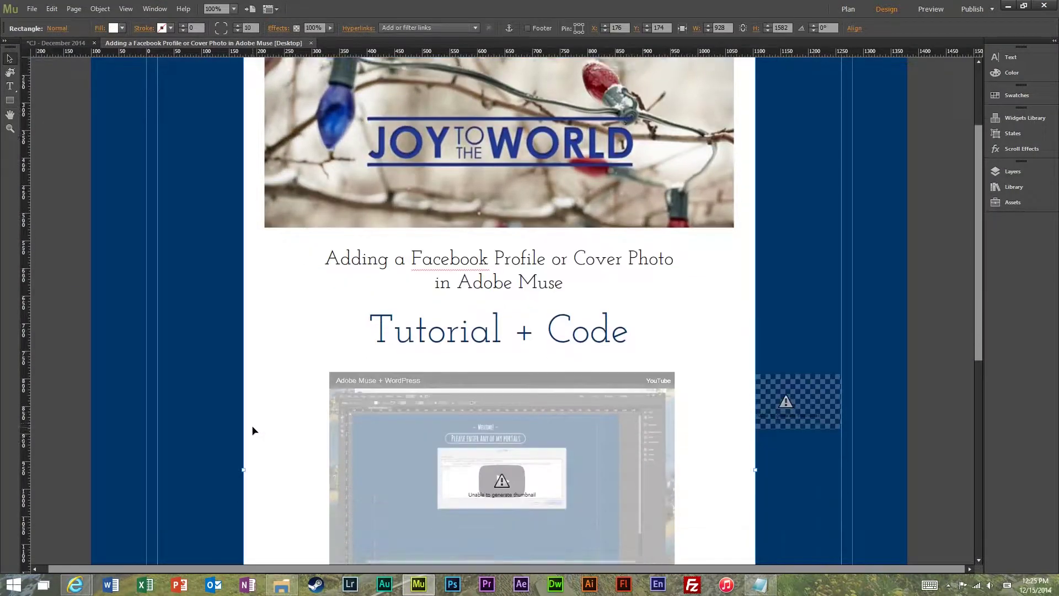
scroll(183, 163, "up", 3)
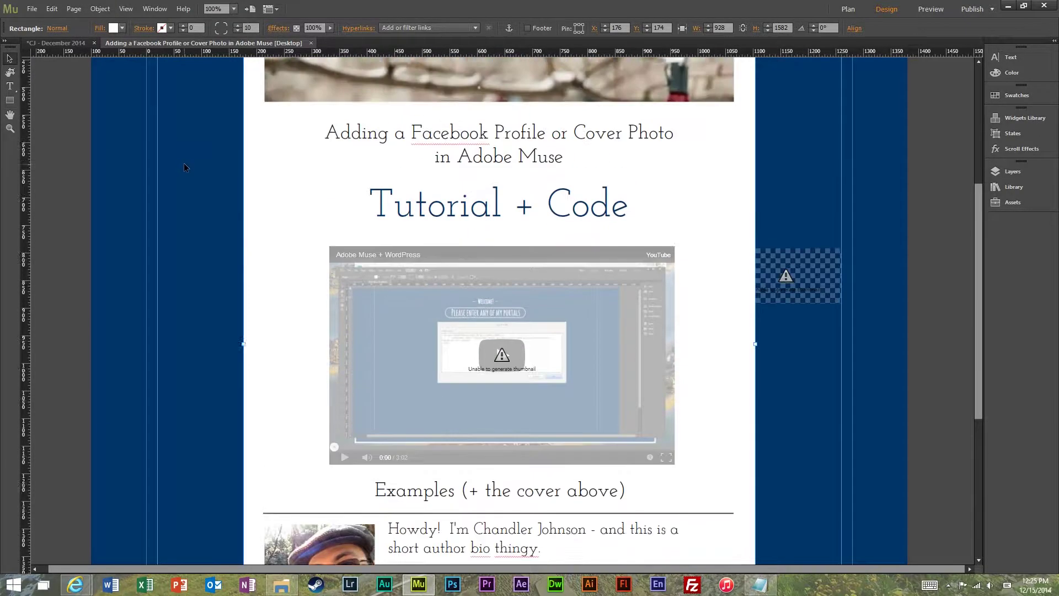
left_click(92, 9)
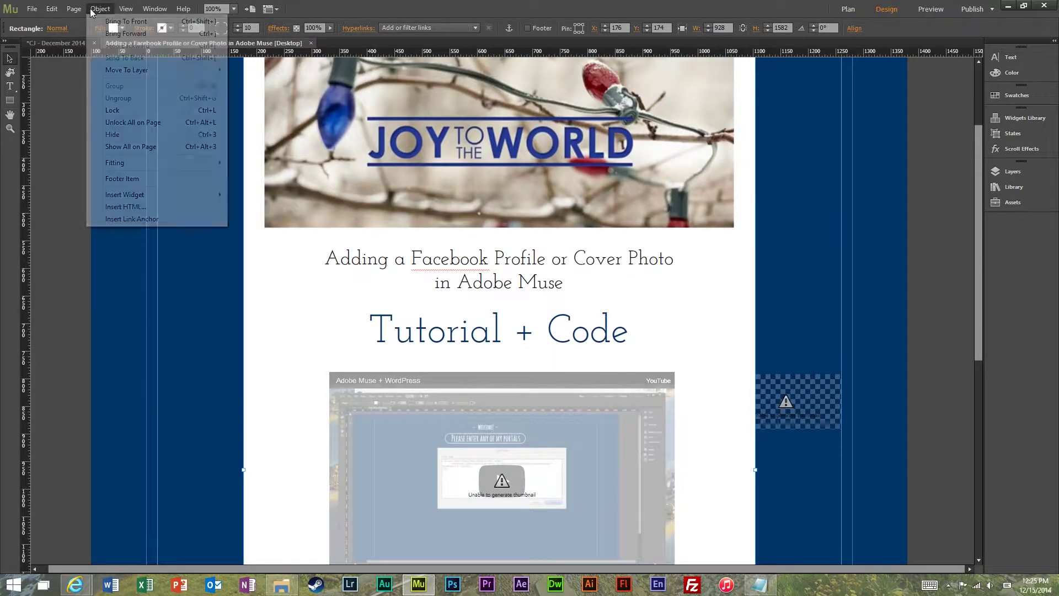
left_click(142, 207)
left_click_drag(616, 209, 305, 176)
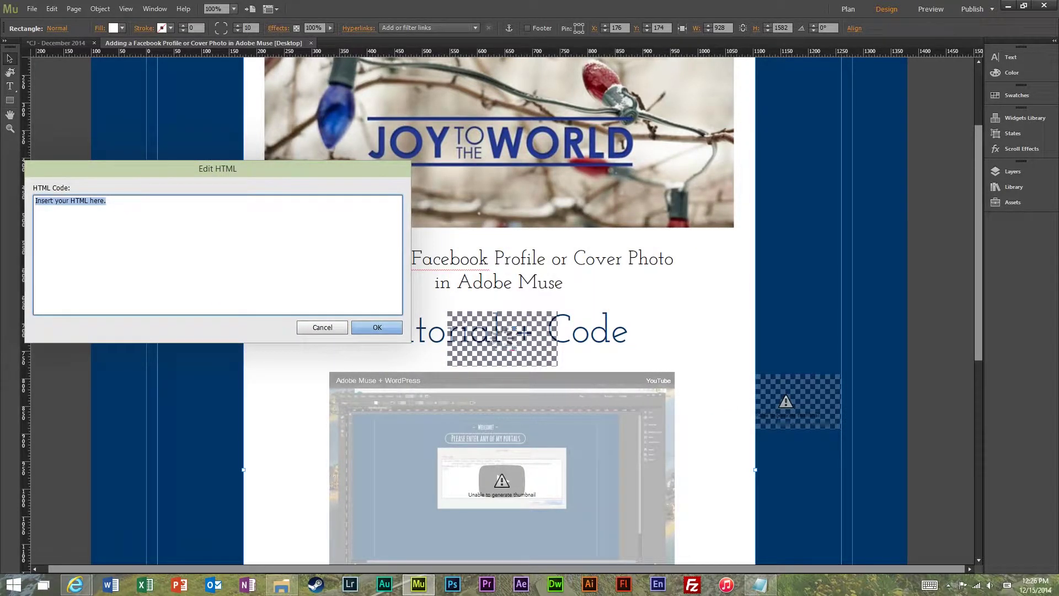
left_click(760, 584)
- Read the script's Facebook-ID instructions, then select the Copy + Paste page's ID in the browser address
scroll(609, 258, "up", 20)
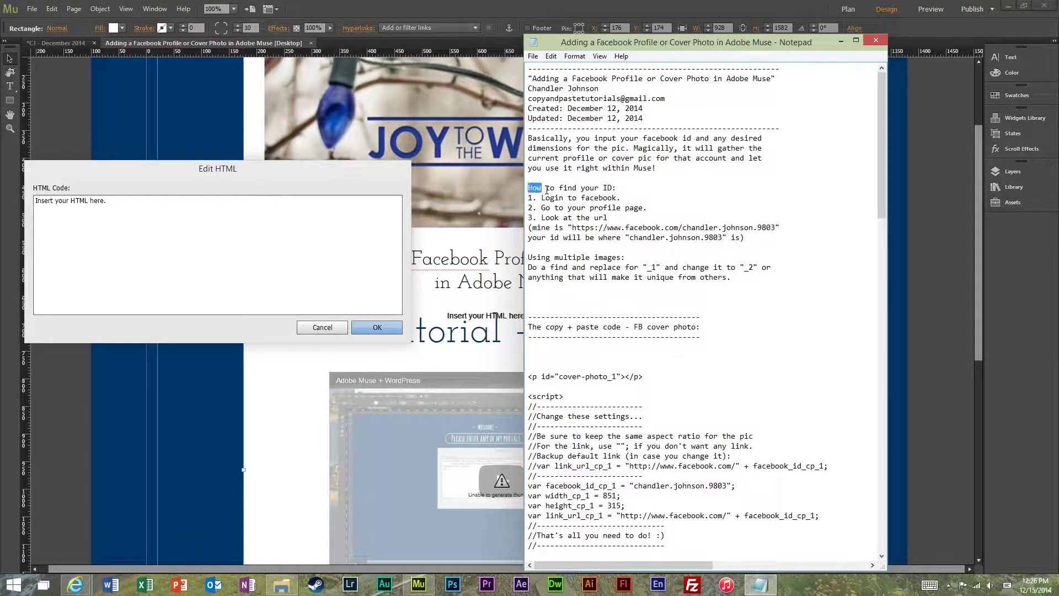
left_click_drag(547, 190, 782, 241)
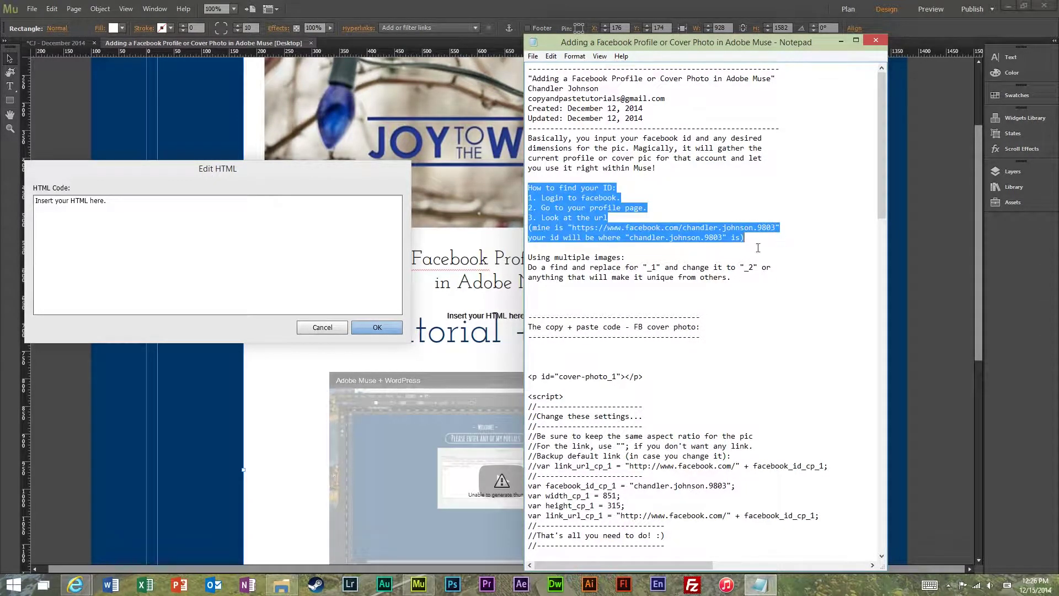
mouse_move(75, 585)
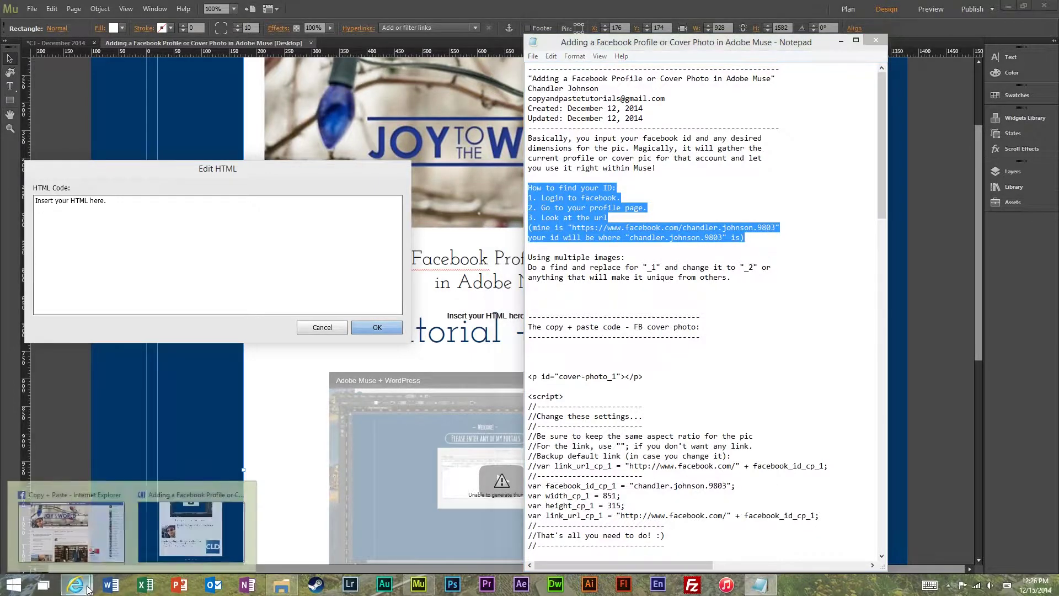
left_click(191, 521)
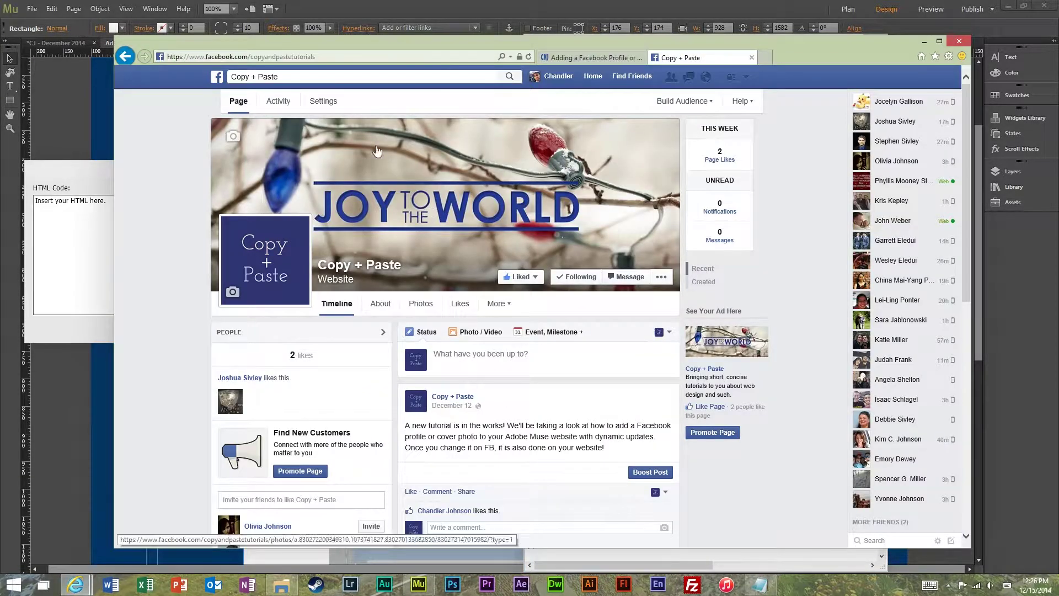
left_click(251, 56)
left_click_drag(250, 56, 337, 54)
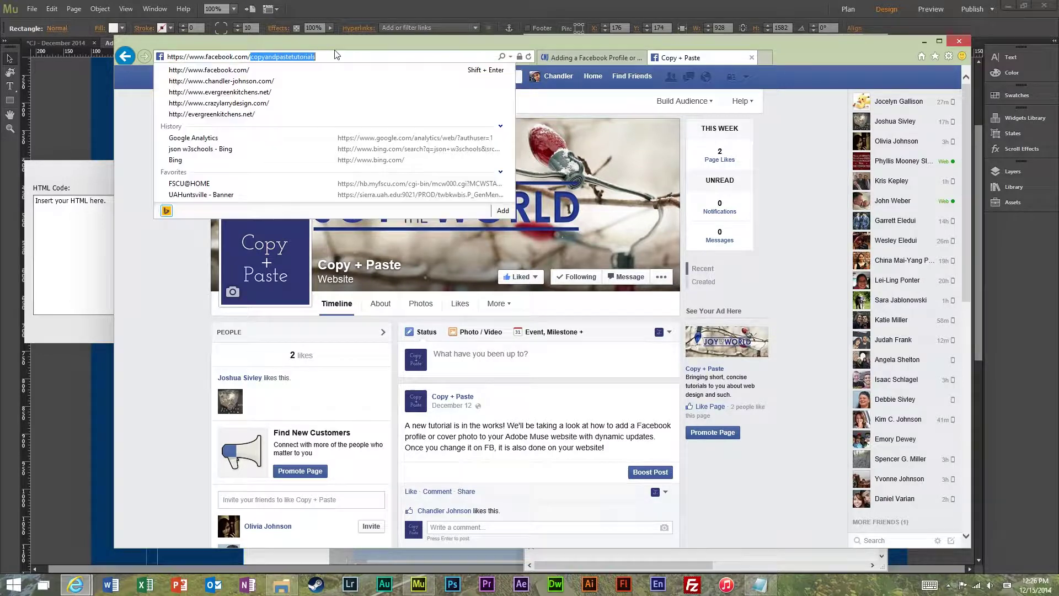
left_click(925, 42)
left_click(616, 302)
- Review the script's note about the _1 suffix used for multiple images
scroll(567, 312, "down", 1)
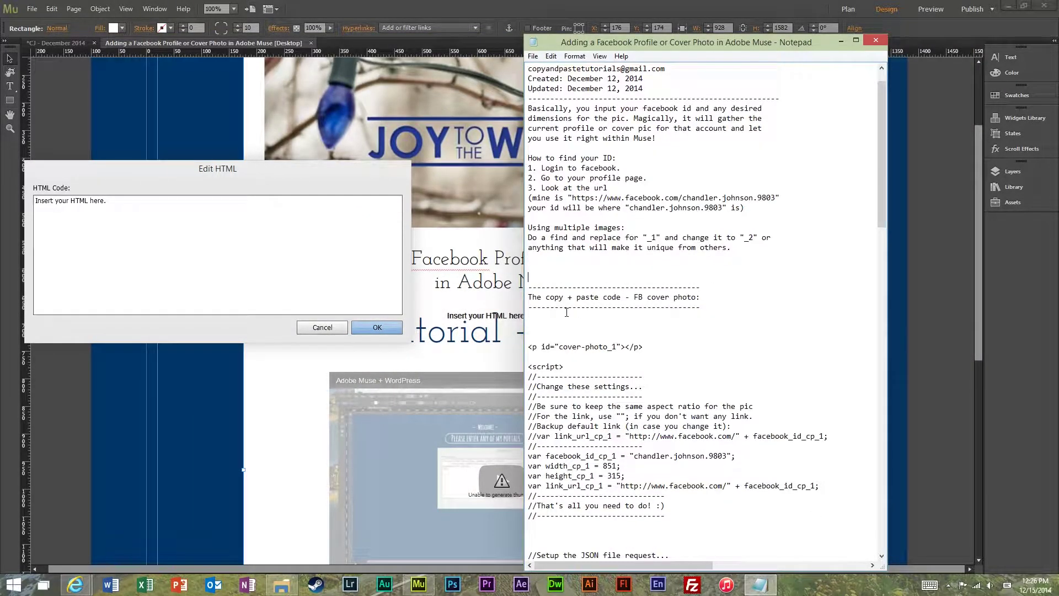
left_click_drag(530, 227, 640, 238)
double_click(650, 238)
left_click_drag(716, 269, 558, 248)
left_click(713, 287)
scroll(714, 287, "down", 8)
scroll(714, 287, "down", 14)
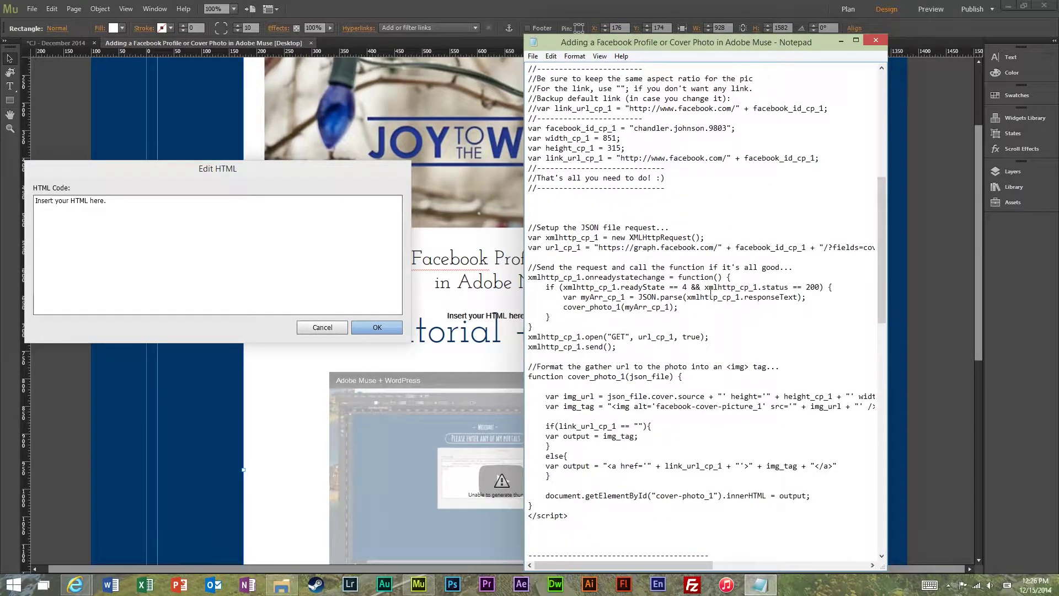
left_click_drag(716, 239, 633, 239)
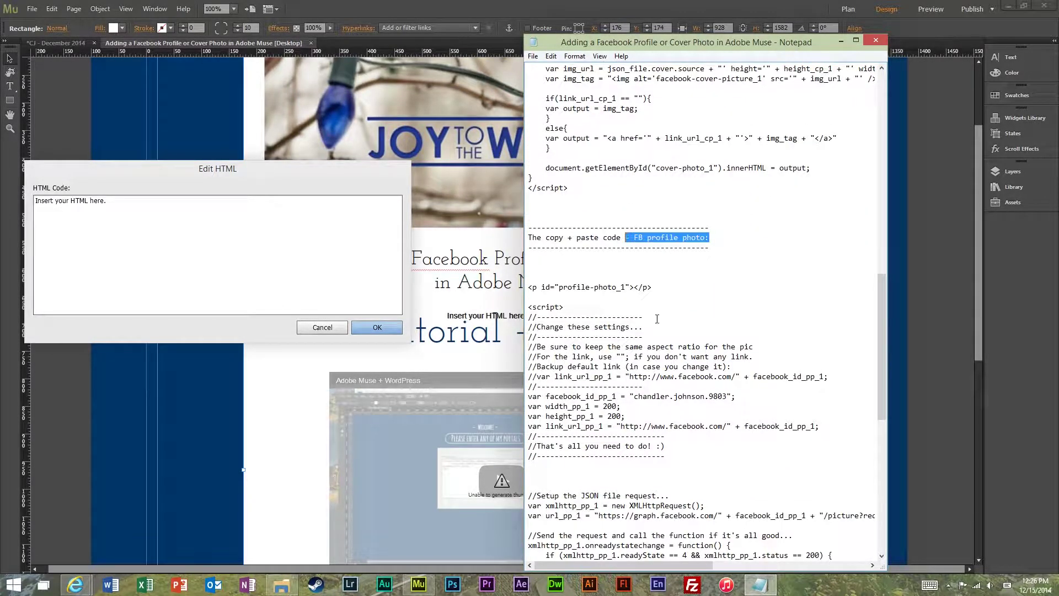
left_click(656, 317)
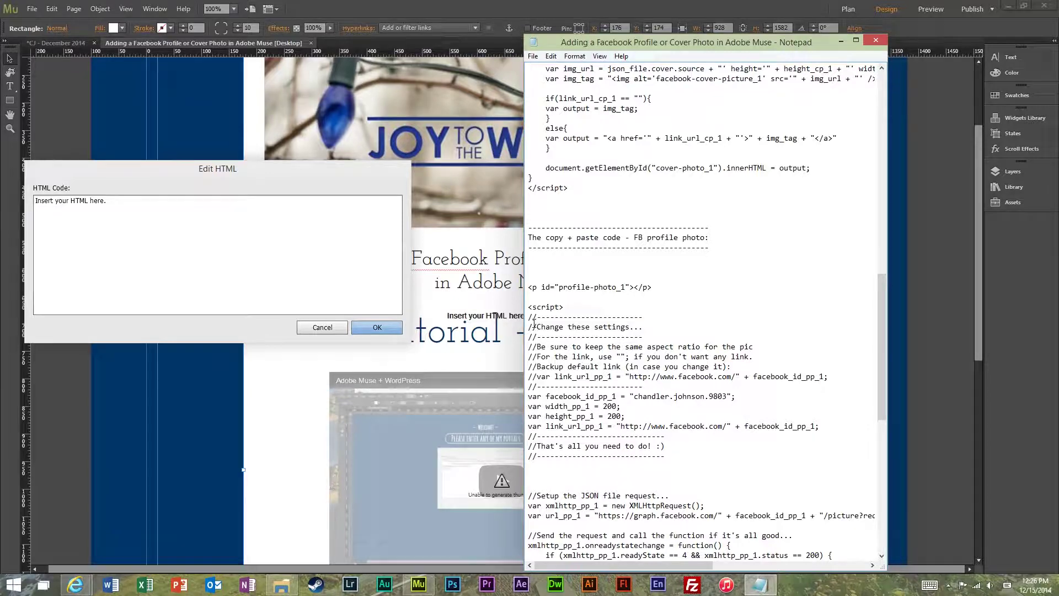
- Paste the Copy + Paste page's ID into facebook_id_pp_1, with width_pp_1 and height_pp_1 at 400
left_click_drag(529, 317, 684, 459)
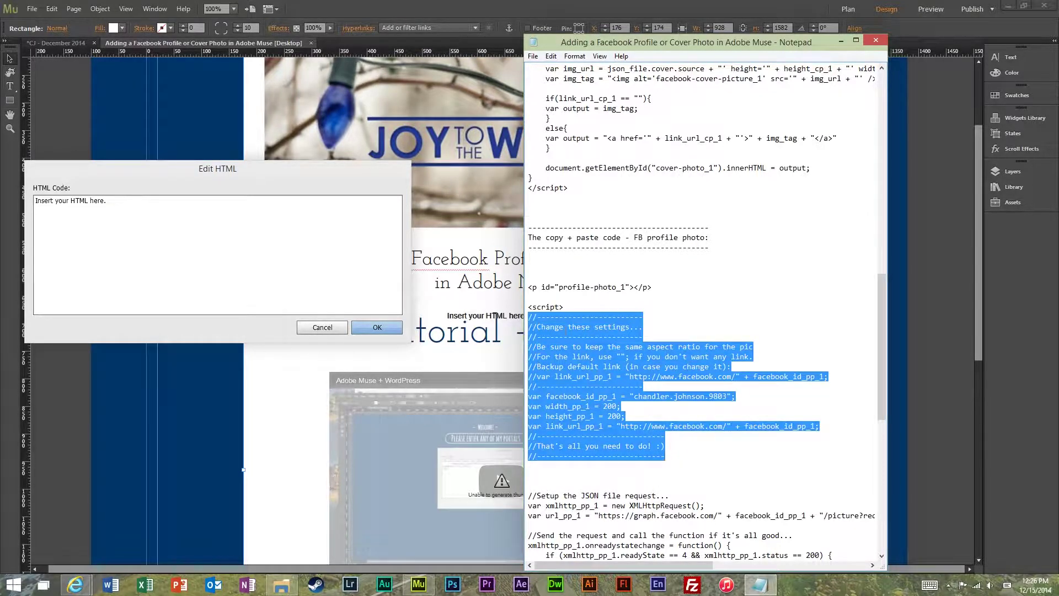
left_click(559, 419)
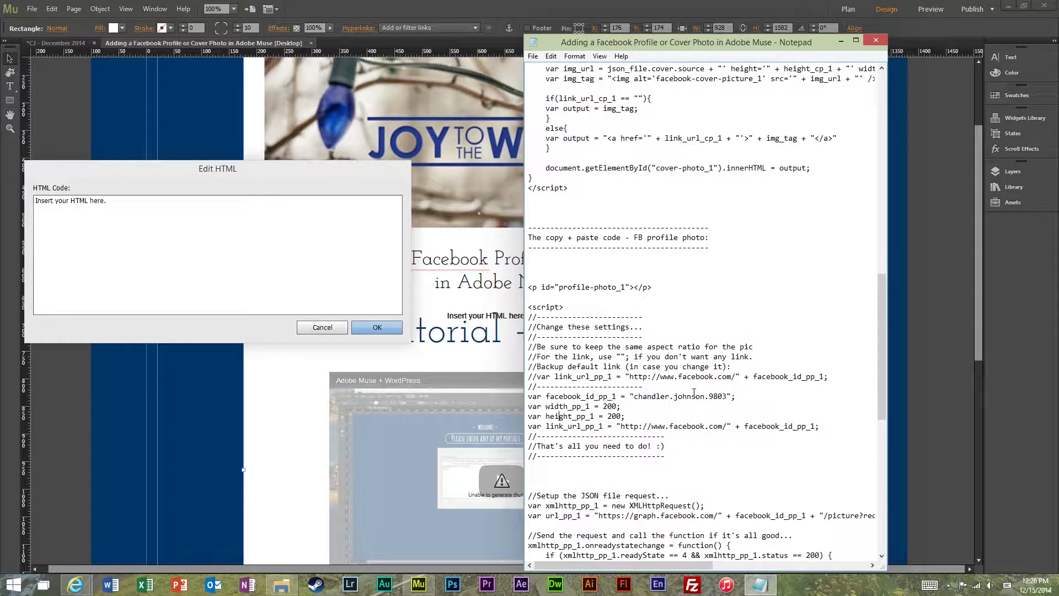
left_click_drag(727, 397, 637, 397)
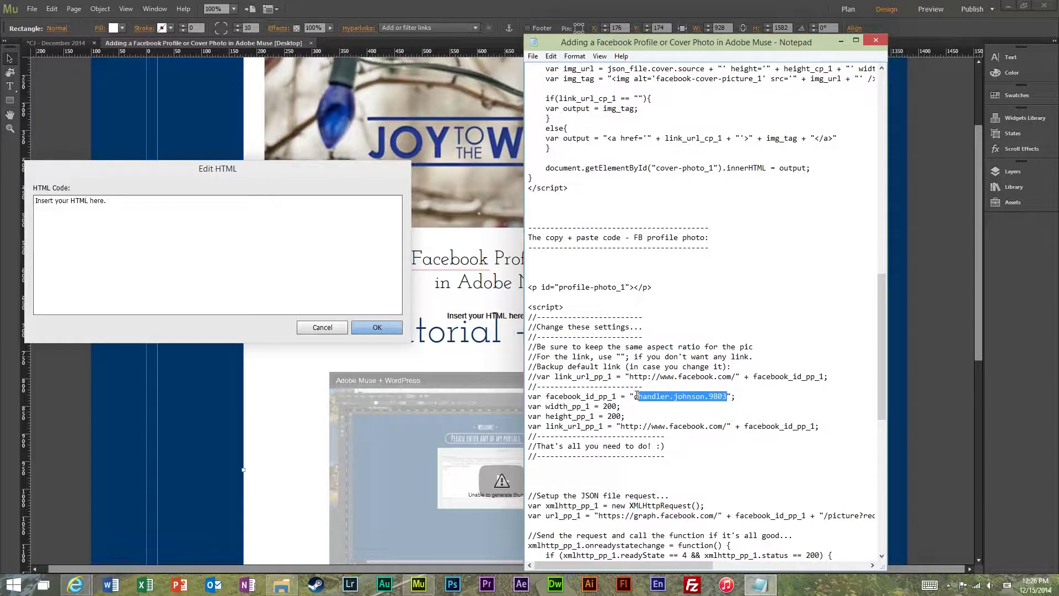
key("ctrl+v")
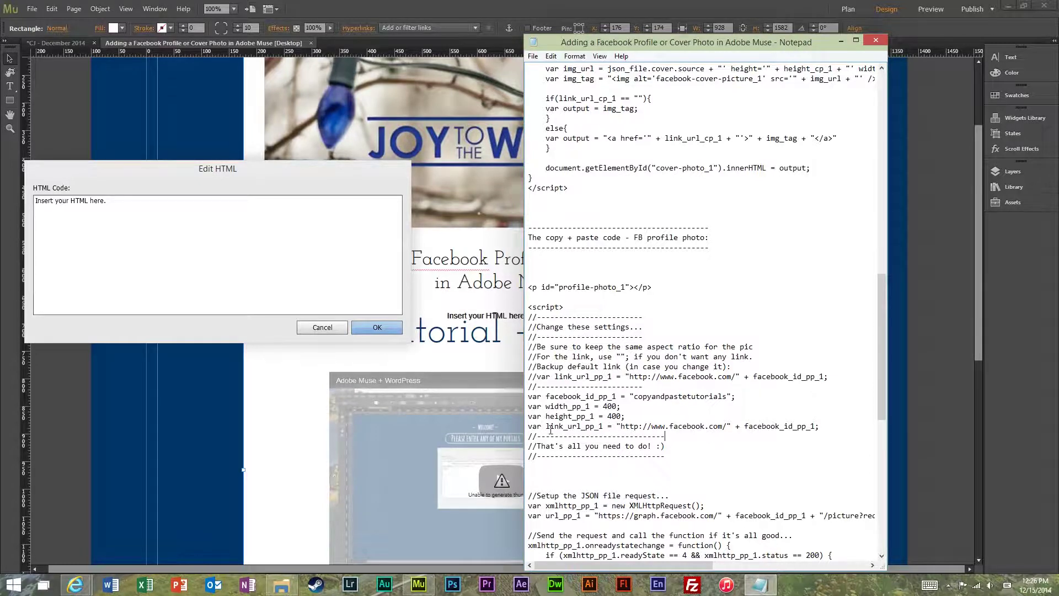
left_click_drag(625, 427, 528, 396)
left_click(826, 430)
left_click(552, 406)
- Replace all occurrences of _1 with _newpic using Ctrl+H, then review the profile-photo code
key("ctrl+h")
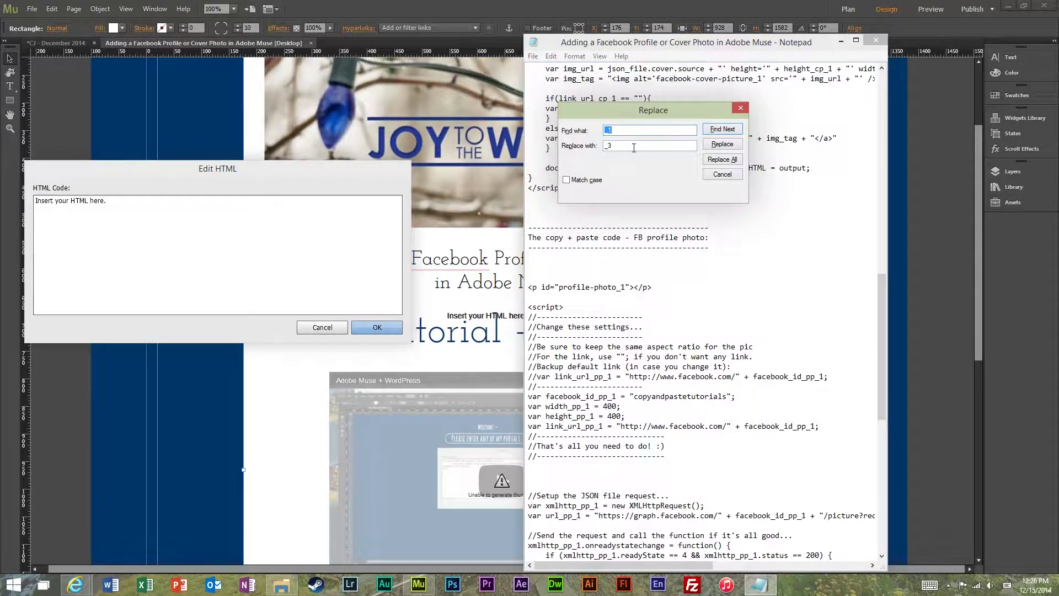
key("Tab")
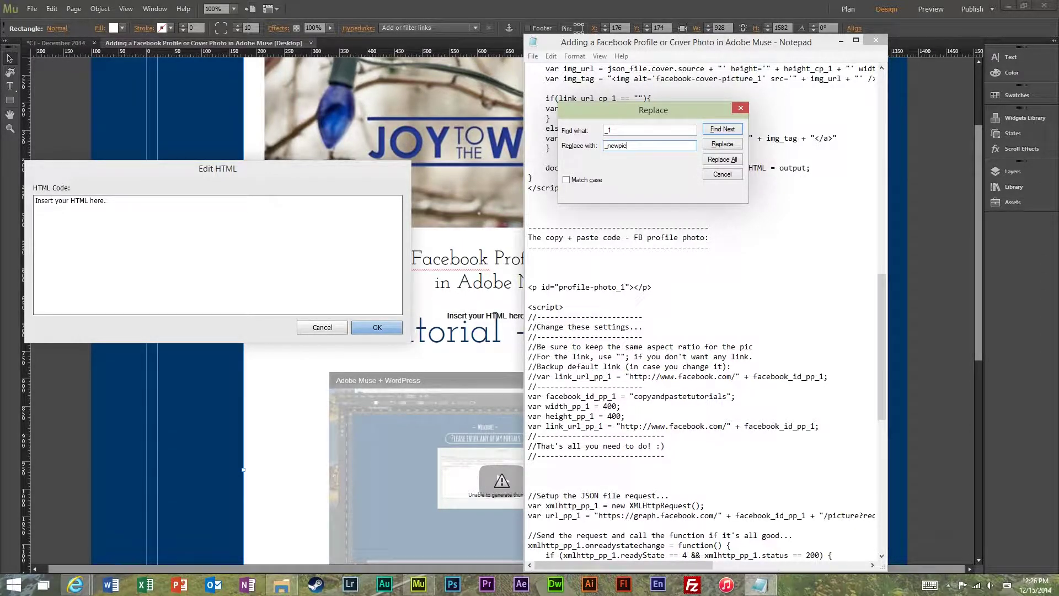
left_click(723, 159)
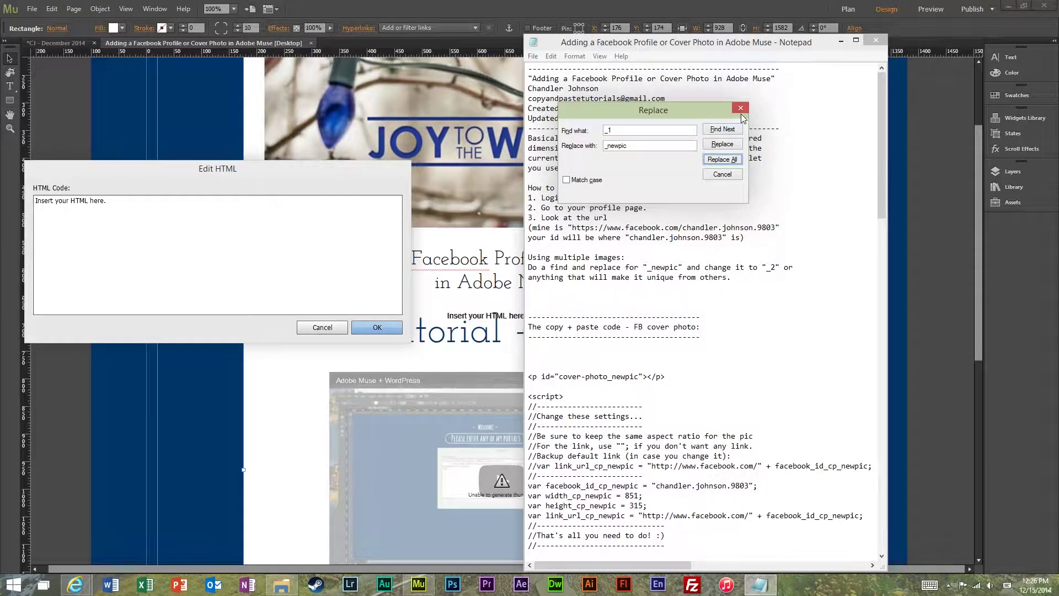
left_click(740, 109)
scroll(651, 346, "down", 20)
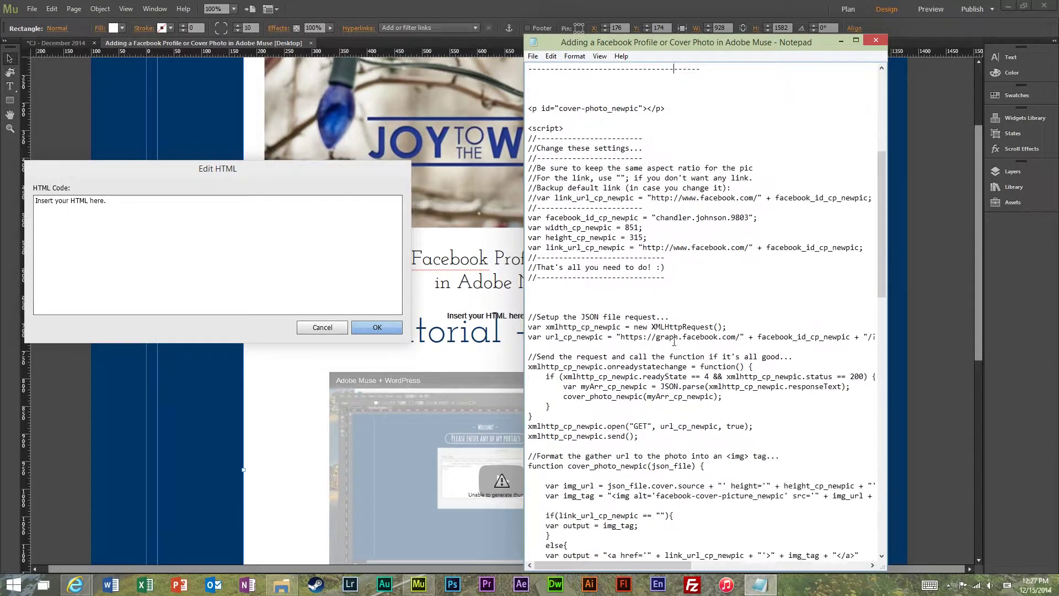
scroll(651, 346, "down", 3)
left_click_drag(548, 222, 529, 79)
left_click(595, 407)
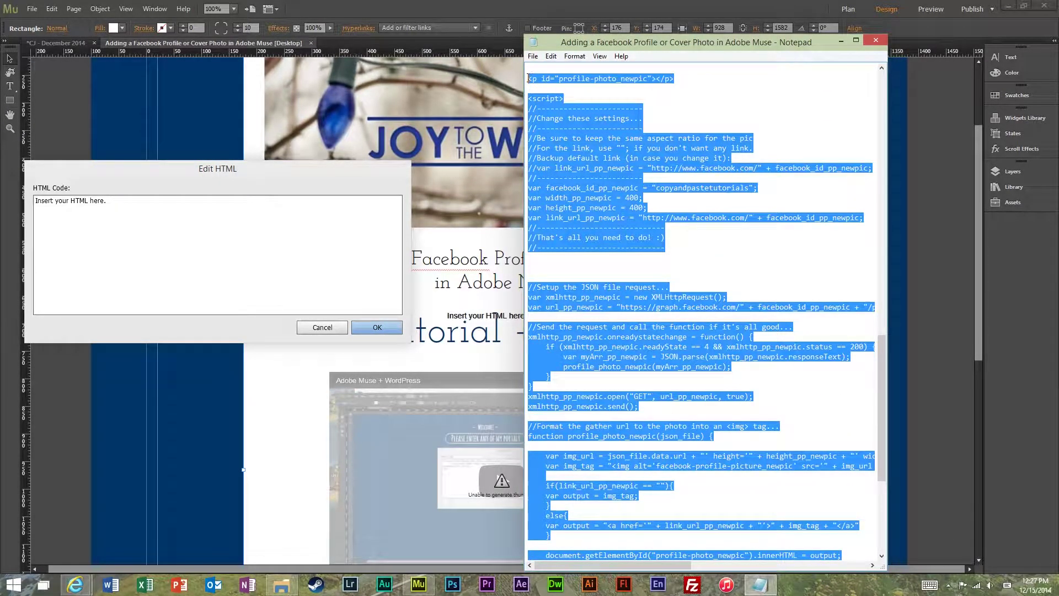
- Paste the renamed profile-photo script over the placeholder code in Edit HTML and apply it
left_click(191, 217)
key("ctrl+a")
key("ctrl+v")
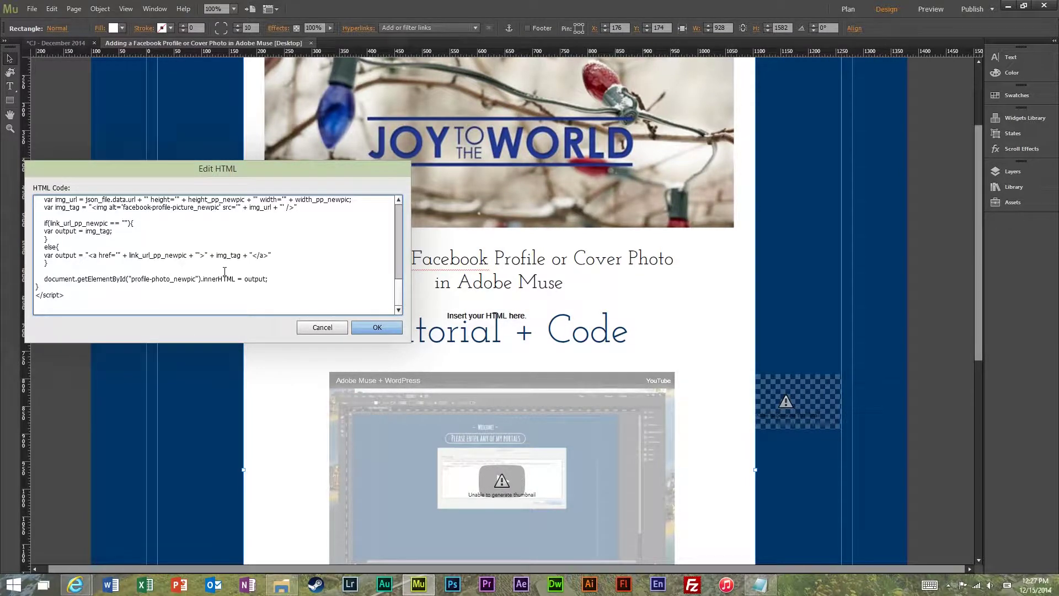
scroll(224, 272, "up", 5)
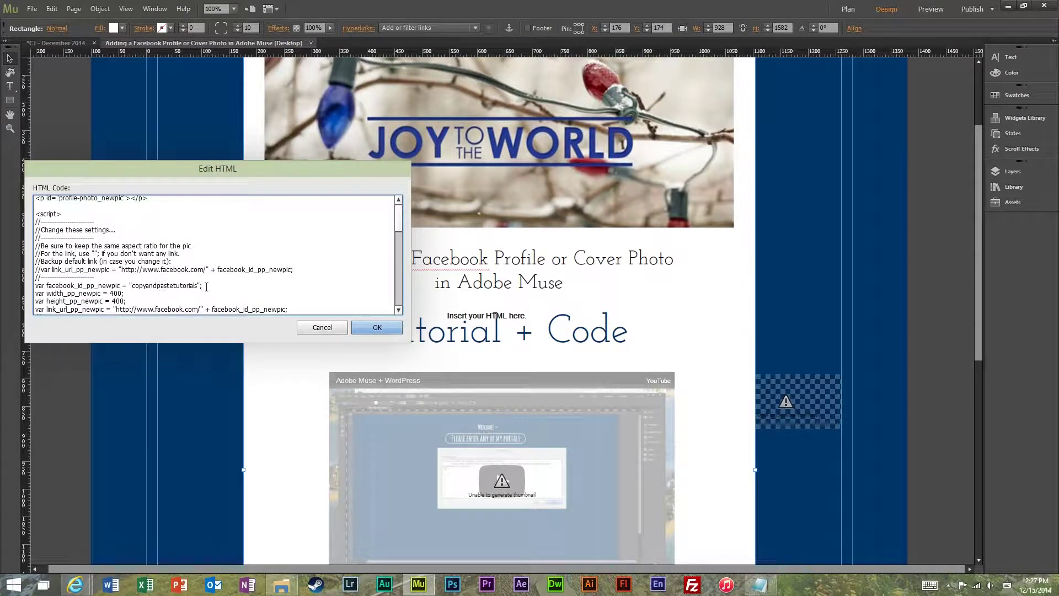
left_click_drag(206, 287, 108, 293)
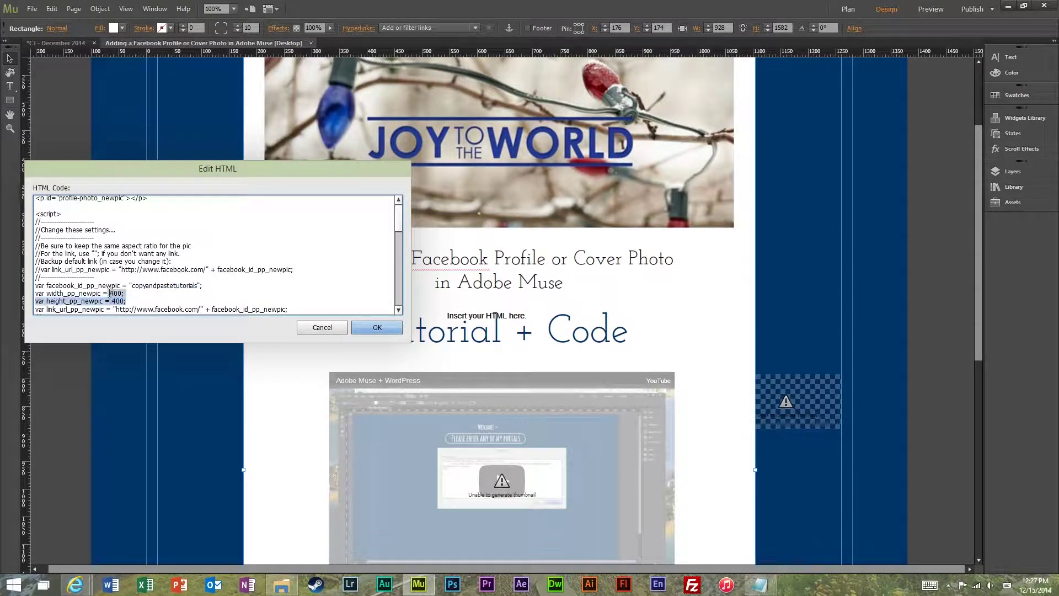
left_click(373, 328)
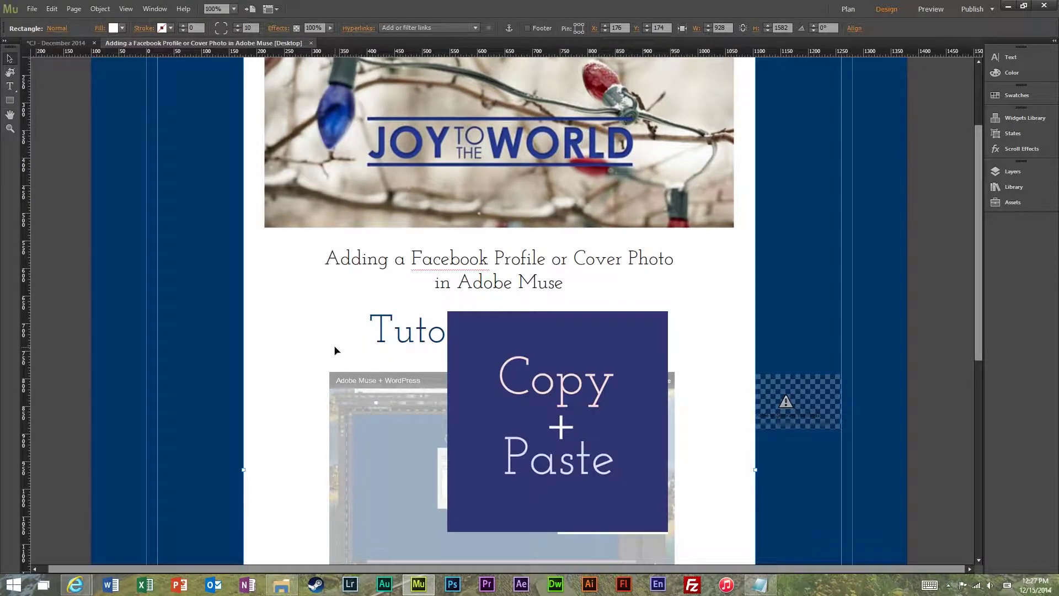
- Rotate the profile picture box to 27°, place it on the banner's top-left corner, and check in Preview
scroll(463, 409, "down", 5)
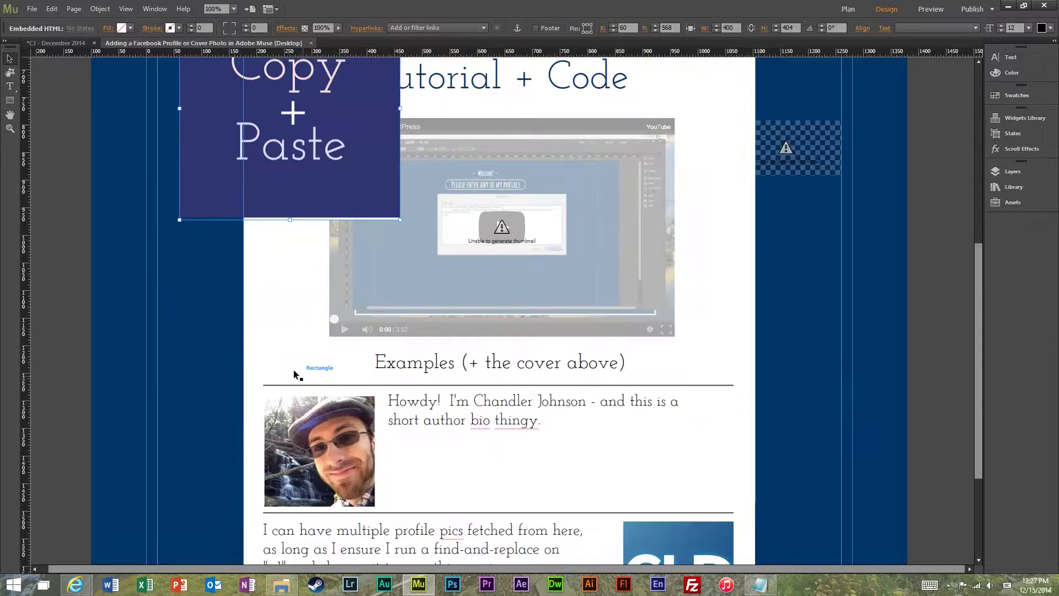
left_click_drag(246, 138, 232, 282)
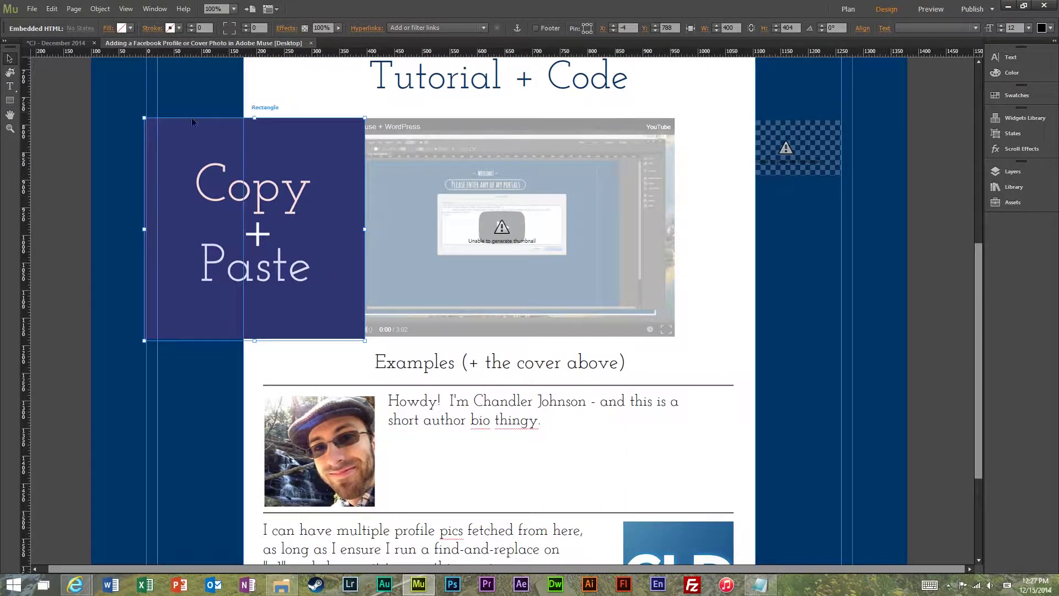
scroll(276, 143, "up", 4)
left_click_drag(281, 382, 310, 150)
scroll(310, 150, "up", 3)
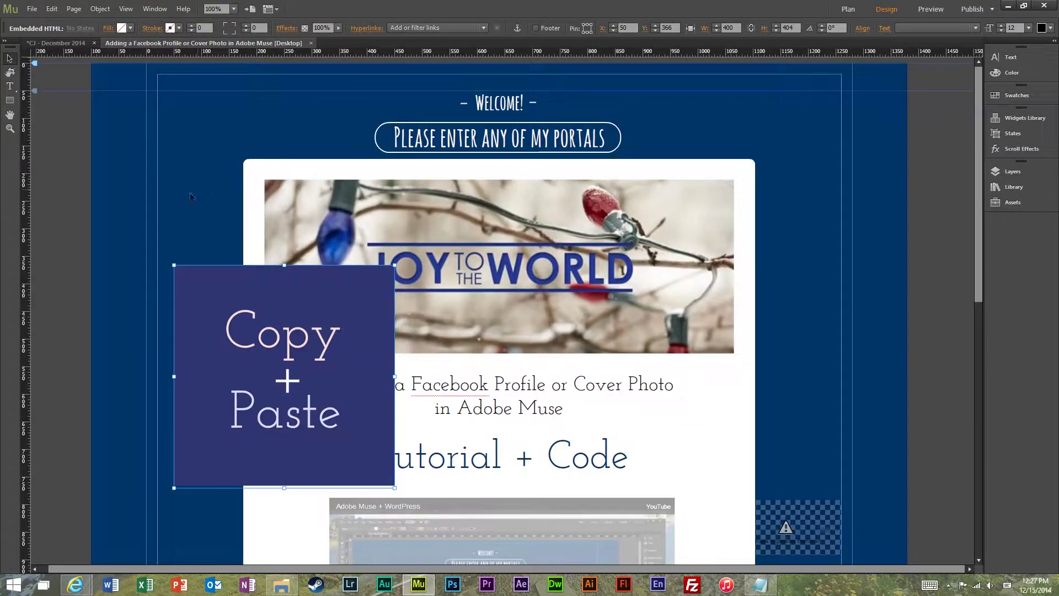
left_click_drag(155, 266, 137, 330)
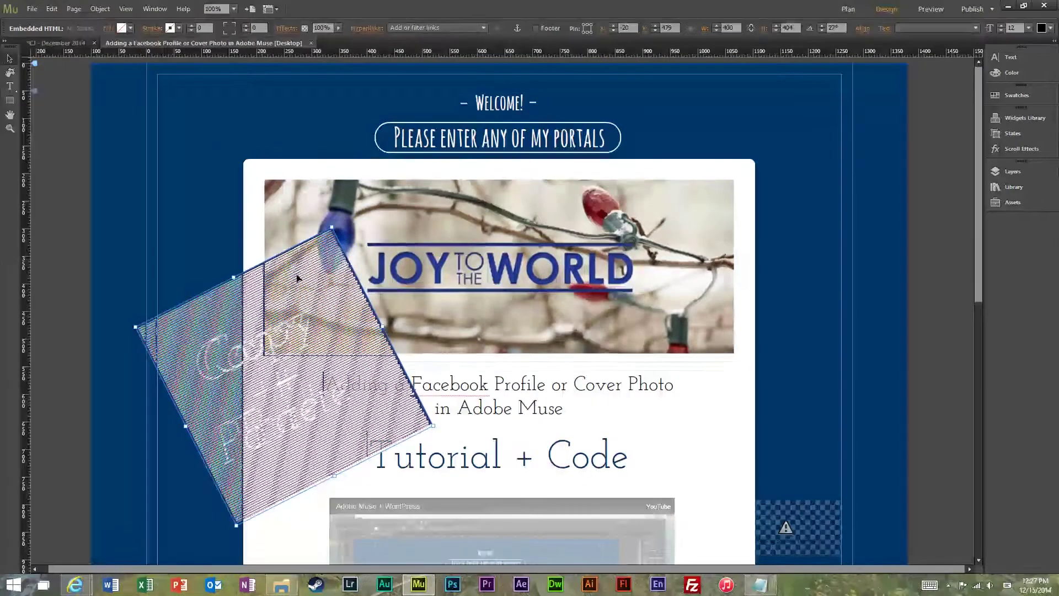
left_click_drag(296, 350, 294, 218)
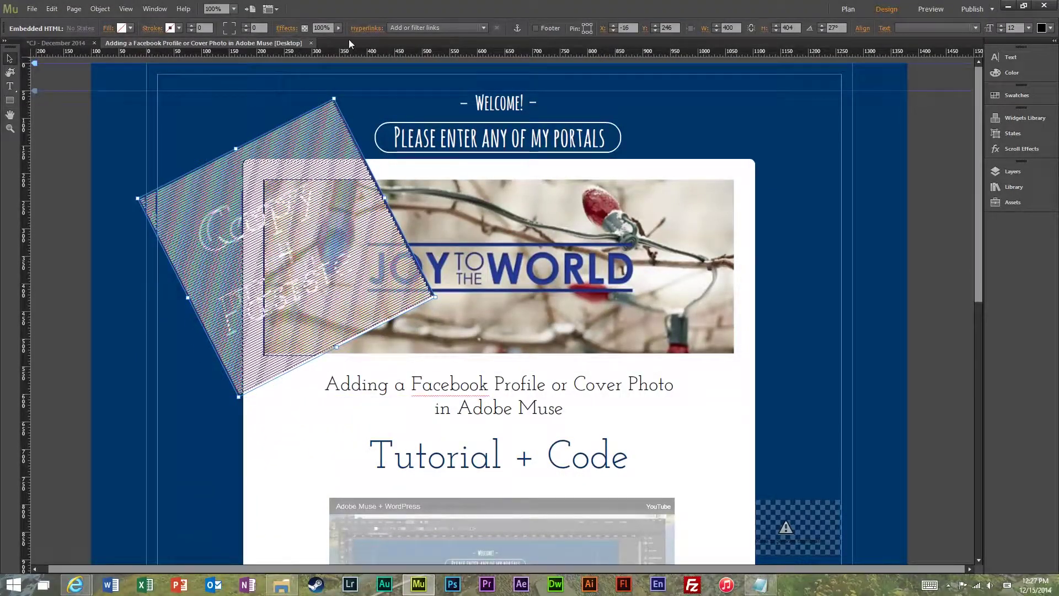
left_click(925, 10)
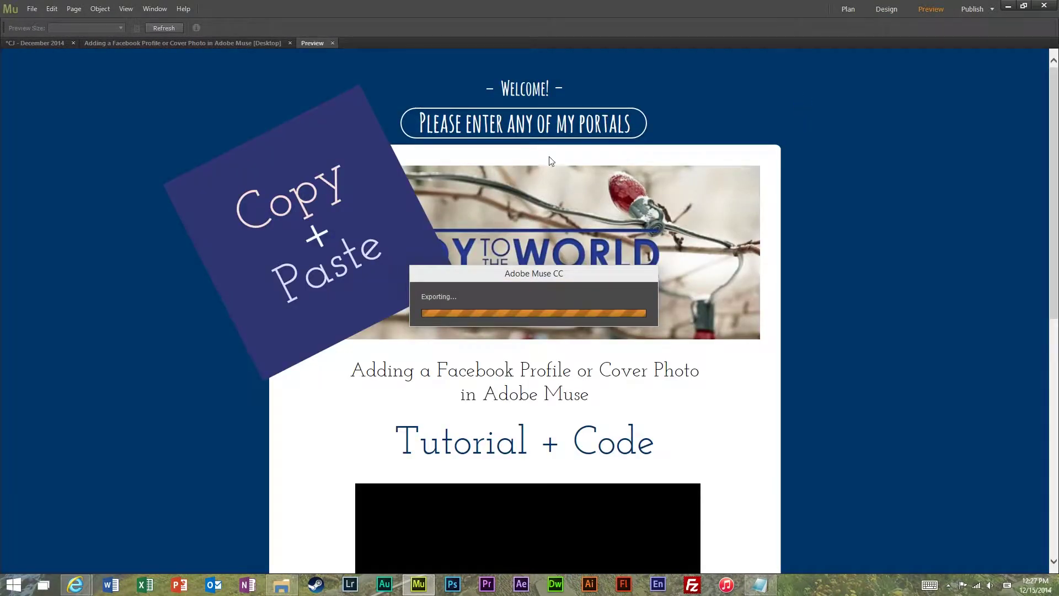
left_click(332, 43)
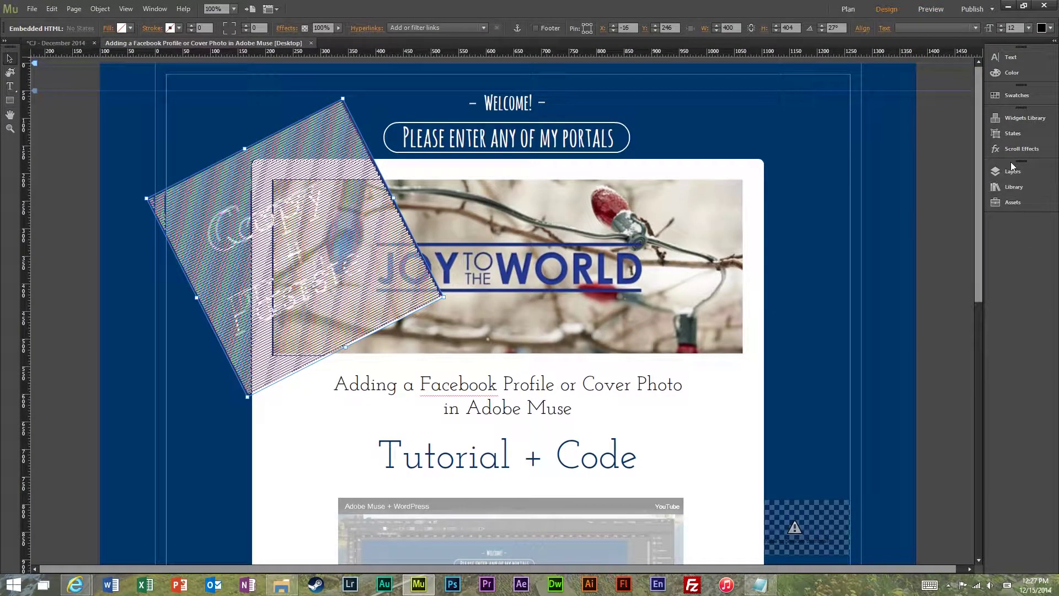
- In the Layers panel, move the Embedded HTML item below Layer 1's Rectangle items
left_click(1013, 171)
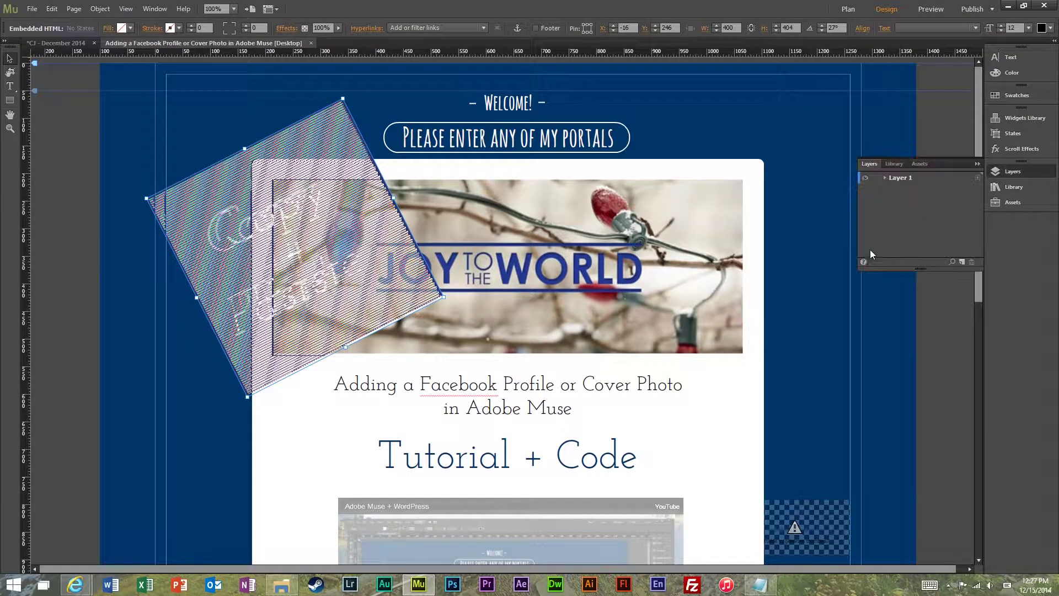
left_click(886, 178)
left_click_drag(919, 188, 916, 246)
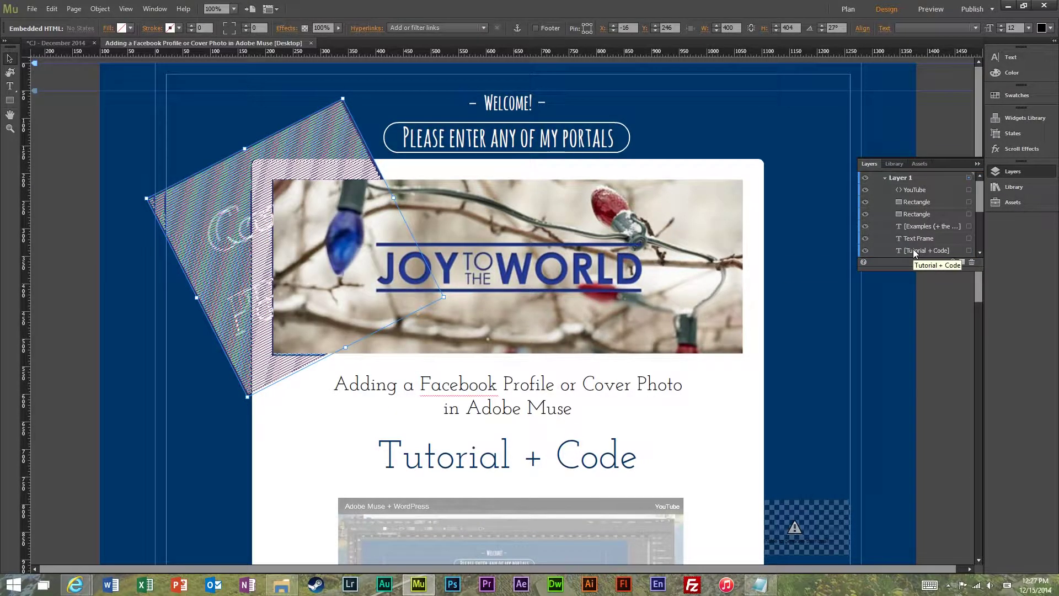
left_click_drag(978, 197, 874, 251)
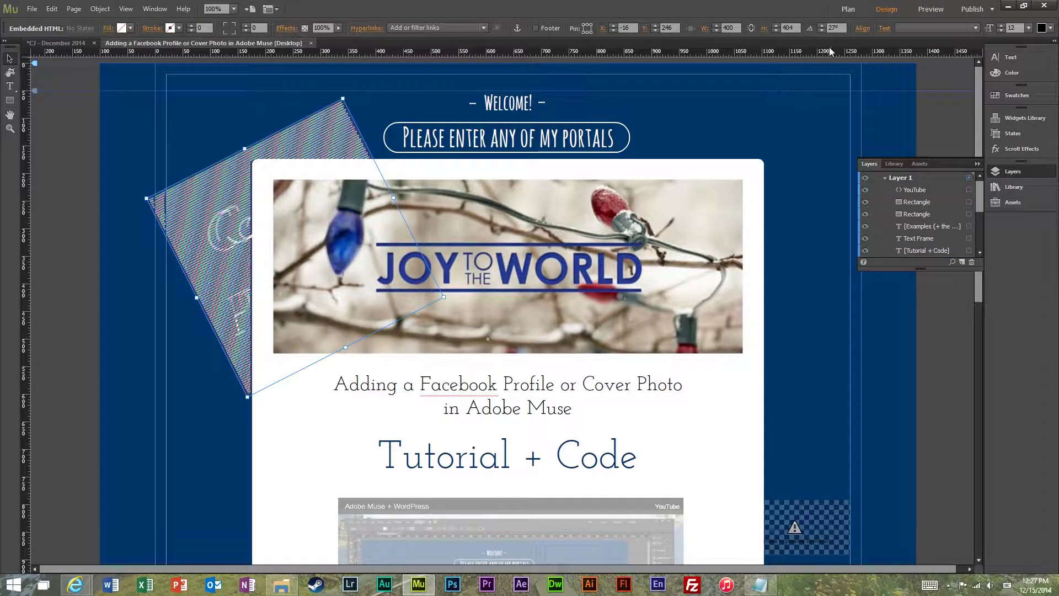
- Preview the page and click the picture to confirm it links to Facebook
left_click(930, 15)
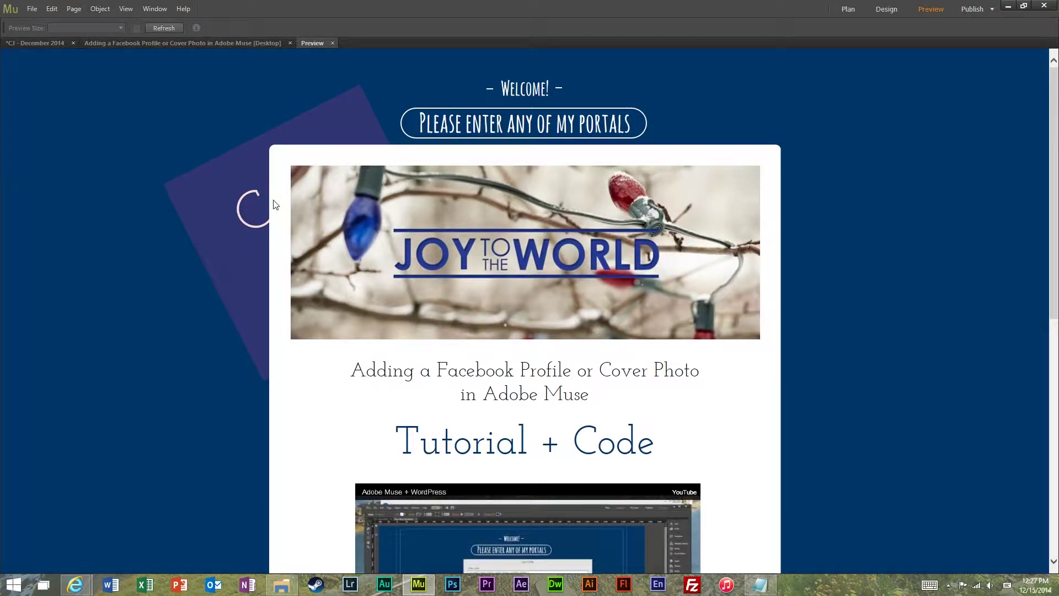
left_click(542, 273)
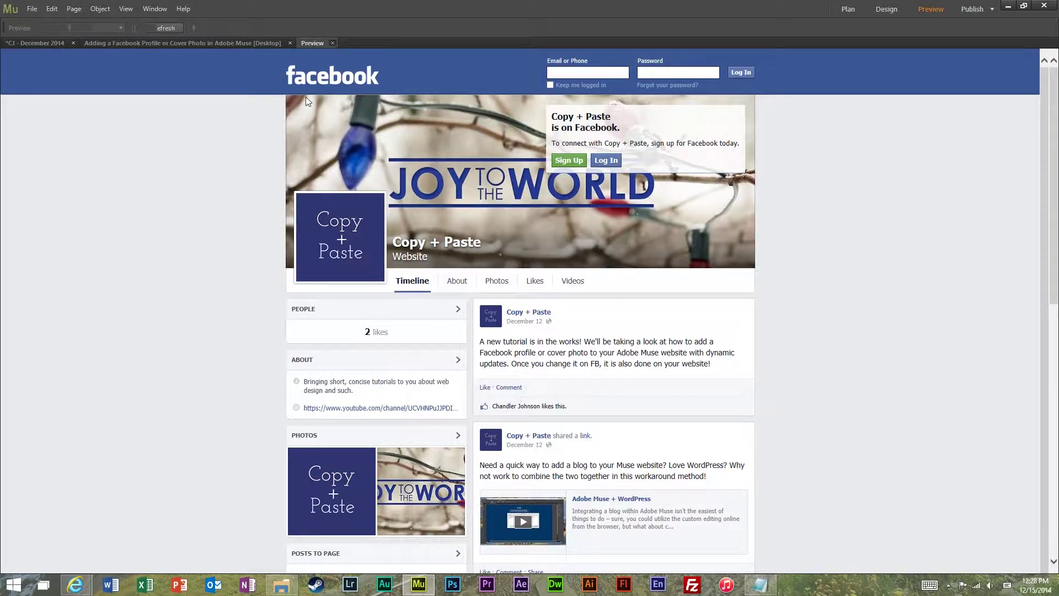
left_click(332, 43)
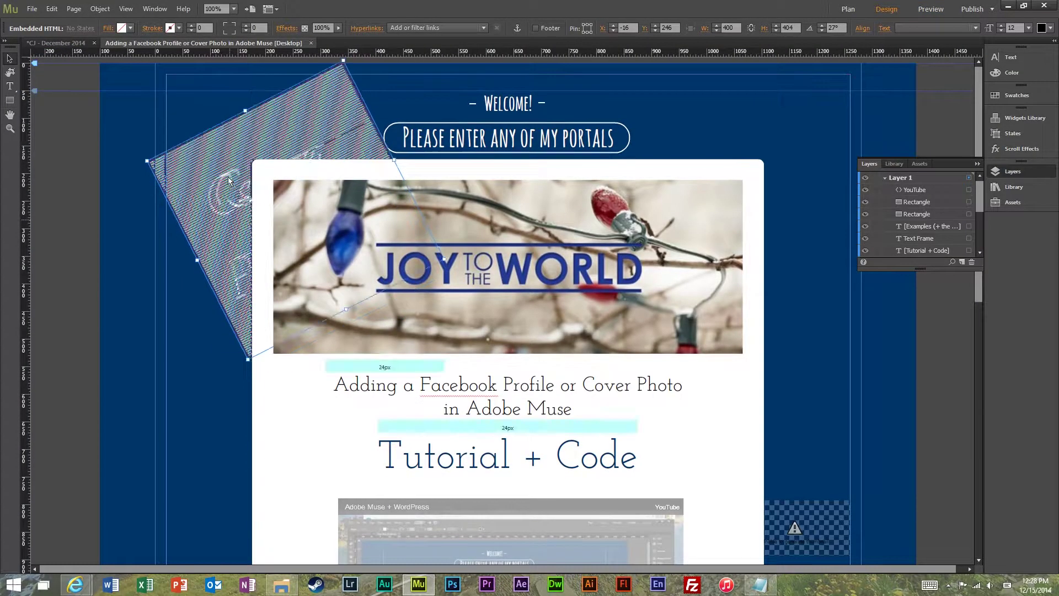
- Nudge the tilted box up and edit its HTML to set width and height to 100
left_click_drag(232, 218, 232, 186)
right_click(232, 186)
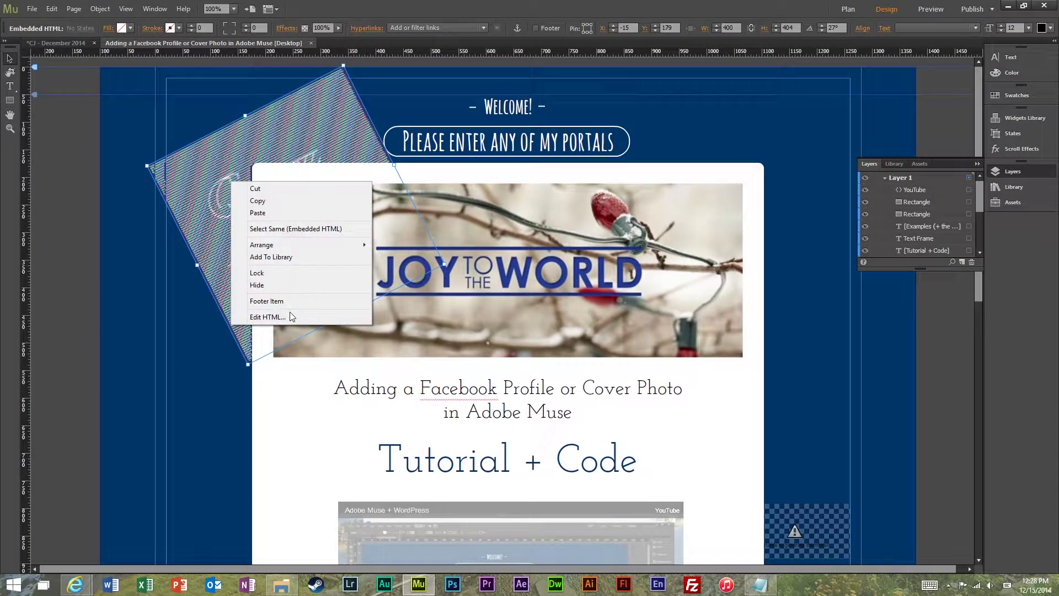
left_click(287, 314)
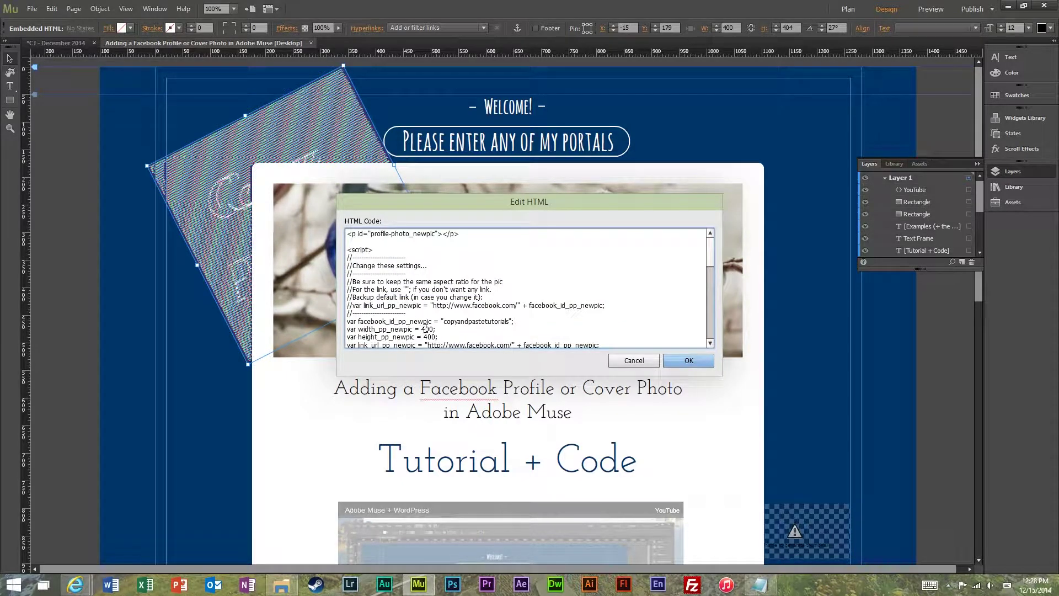
left_click(694, 362)
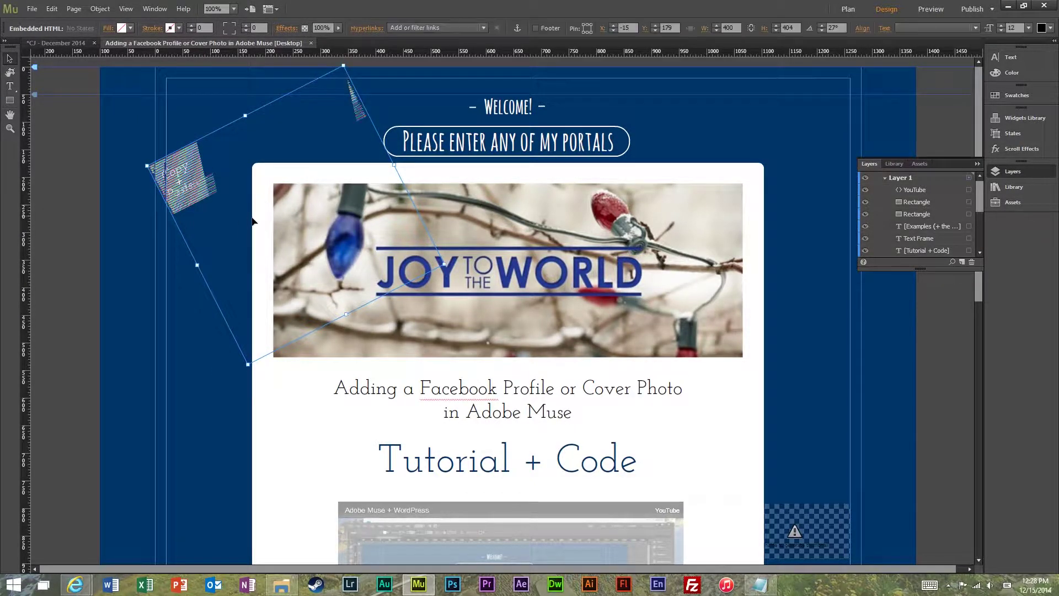
- Move the picture box up-right, resize it to about 103×108 px, and nudge it slightly right
left_click_drag(225, 204, 284, 182)
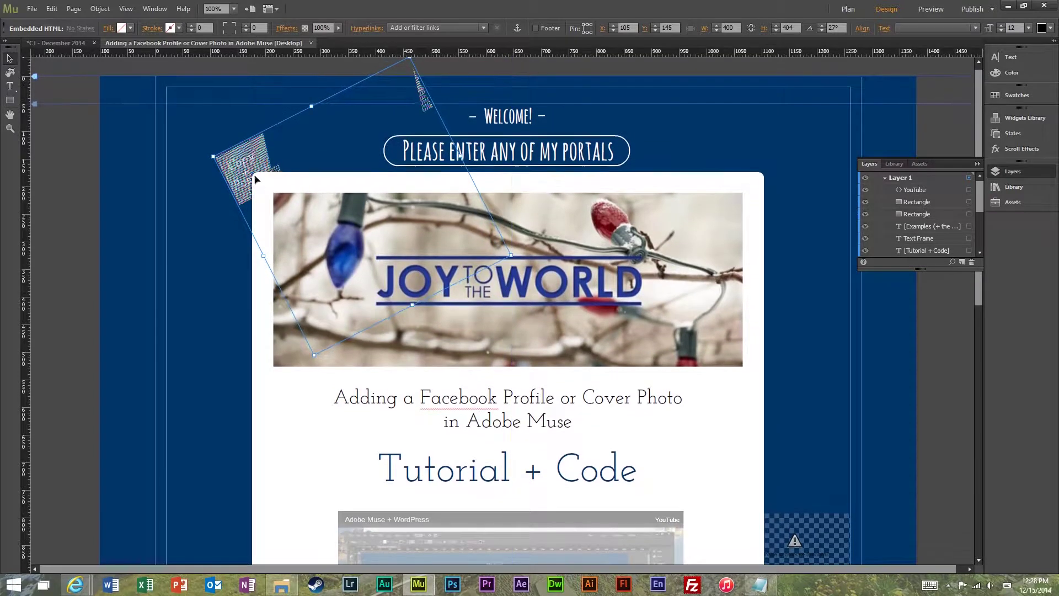
left_click_drag(512, 256, 290, 185)
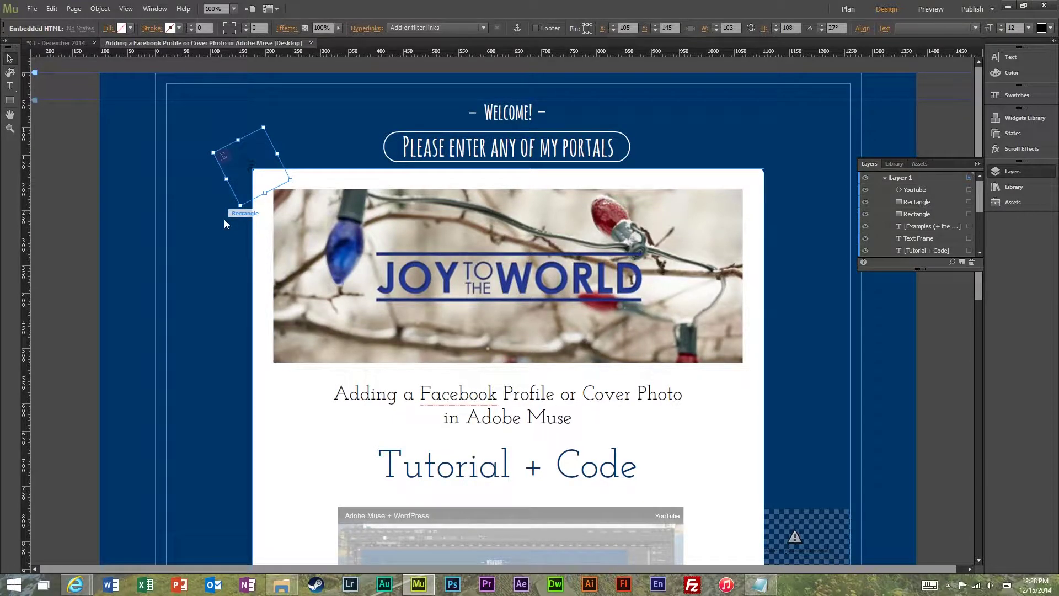
mouse_move(240, 162)
left_mouse_down()
mouse_move(250, 164)
mouse_move(241, 151)
left_mouse_up()
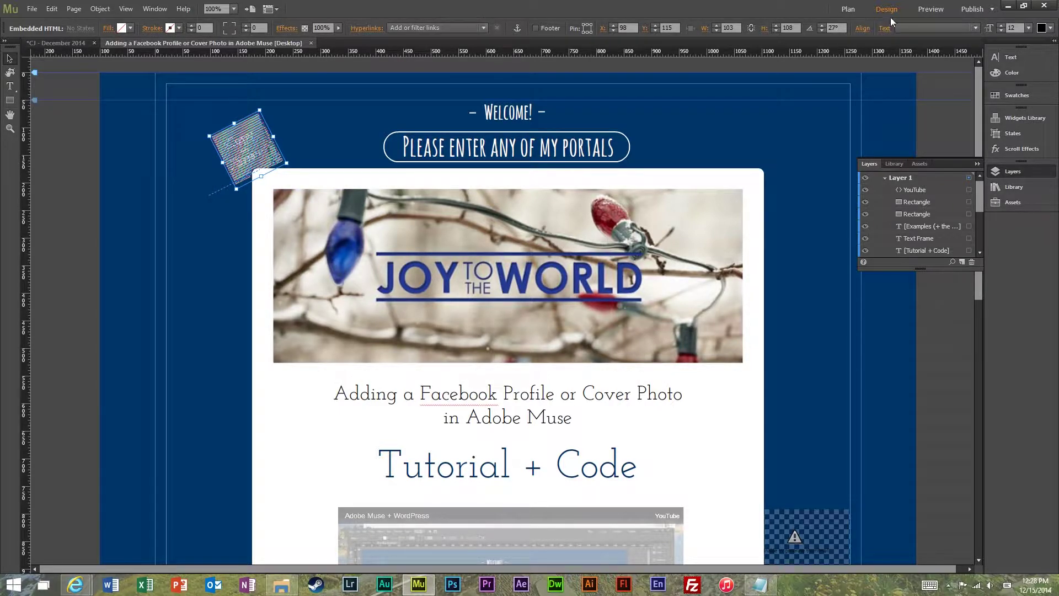
- Preview the page to check the tilted picture beside the Welcome heading, then collapse the Layers panel
left_click(925, 12)
left_click(100, 8)
key("Escape")
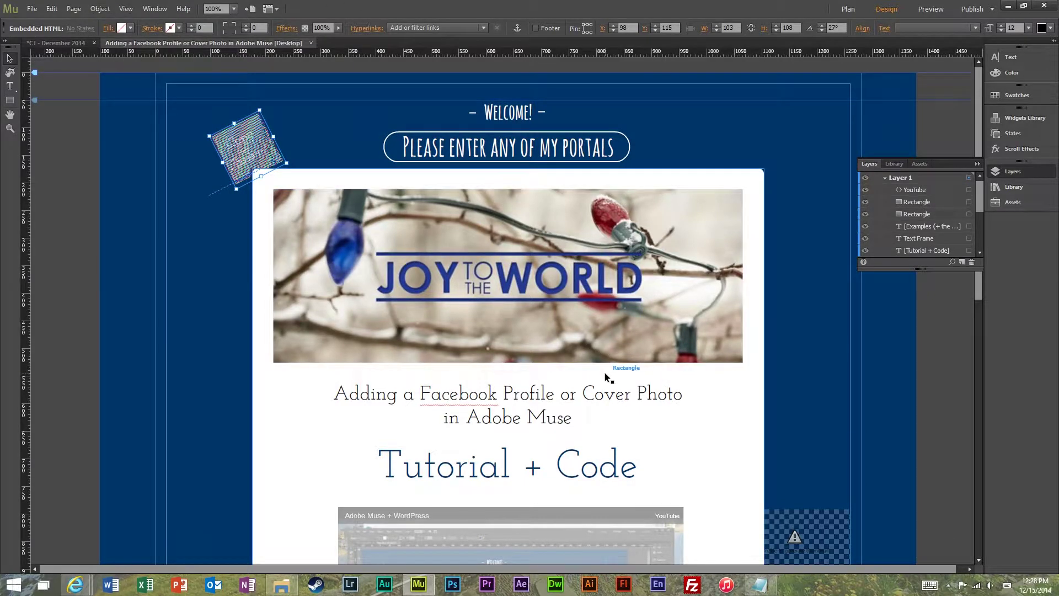
left_click(993, 171)
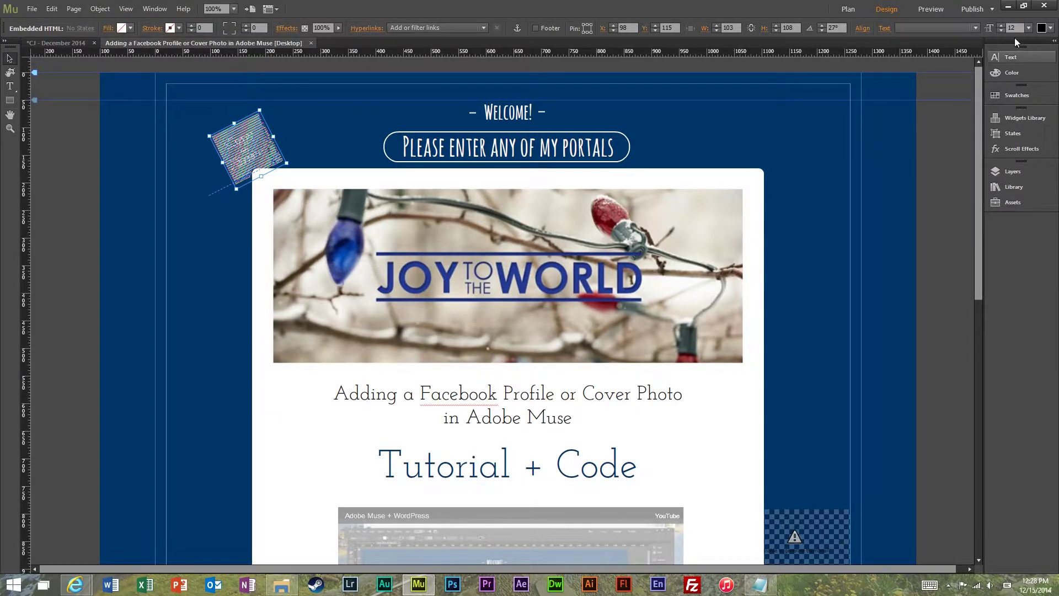